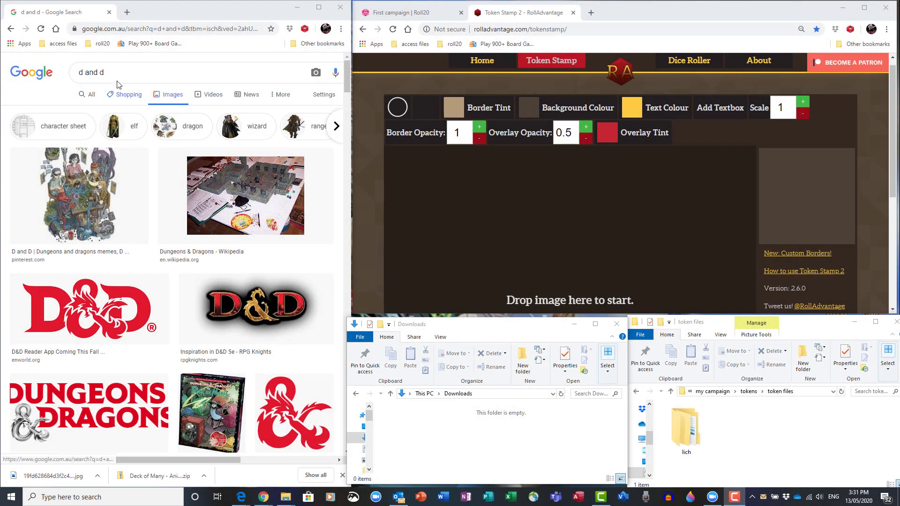
Step: Search Google Images for lich
drag(113, 73, 40, 70)
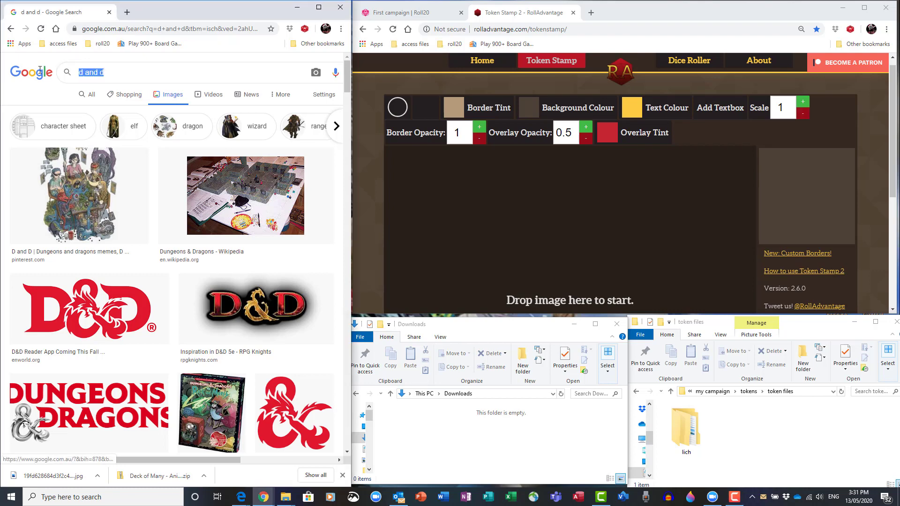
text(lich)
key(Return)
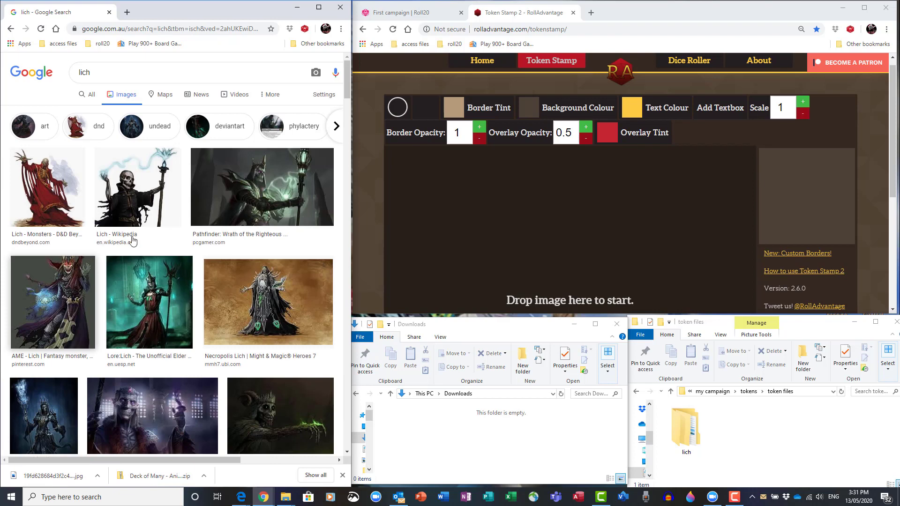
Step: Save the AME Lich image into the images folder inside token files › lich
click(61, 294)
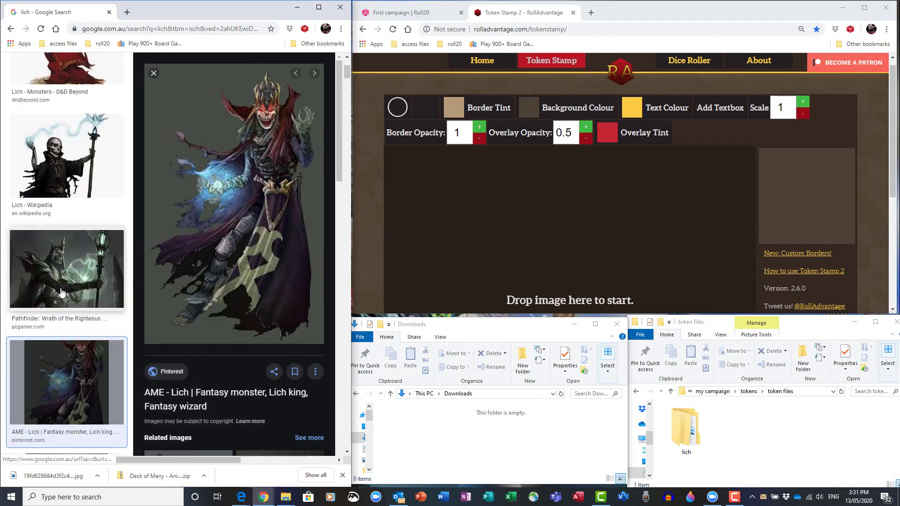
right_click(252, 139)
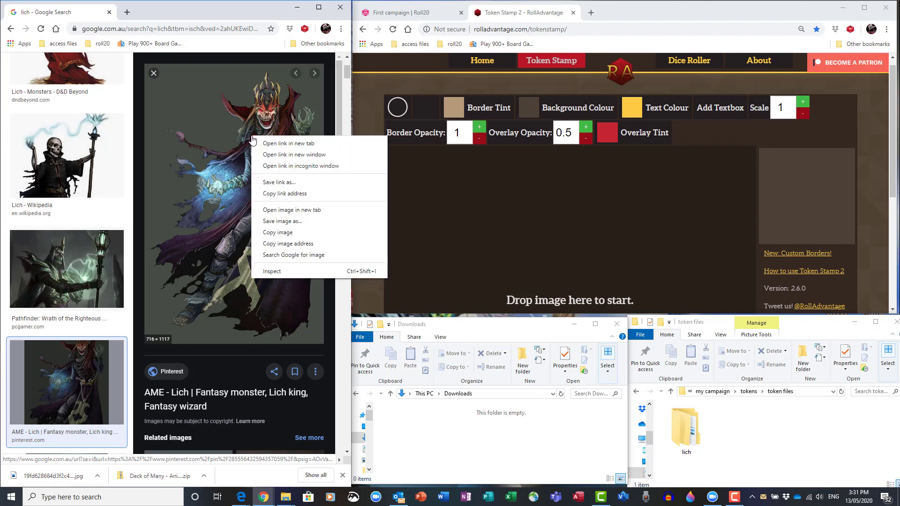
click(276, 222)
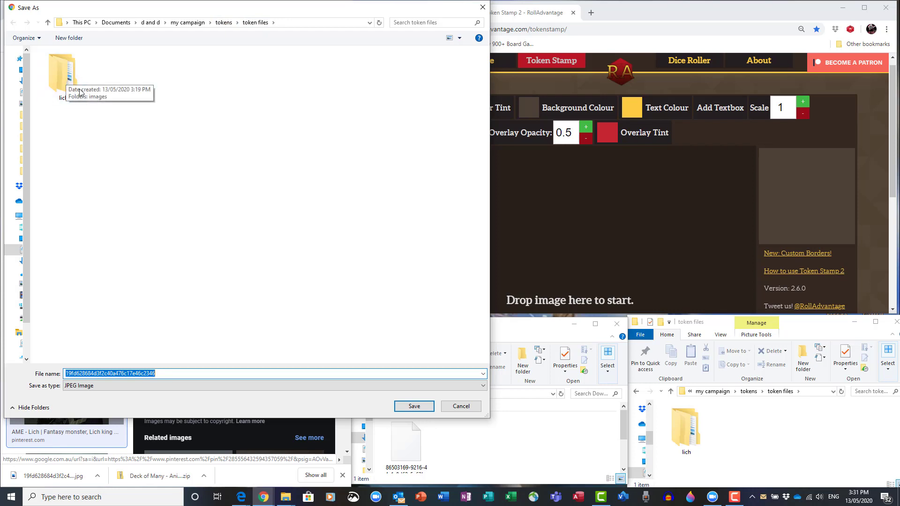
double_click(65, 79)
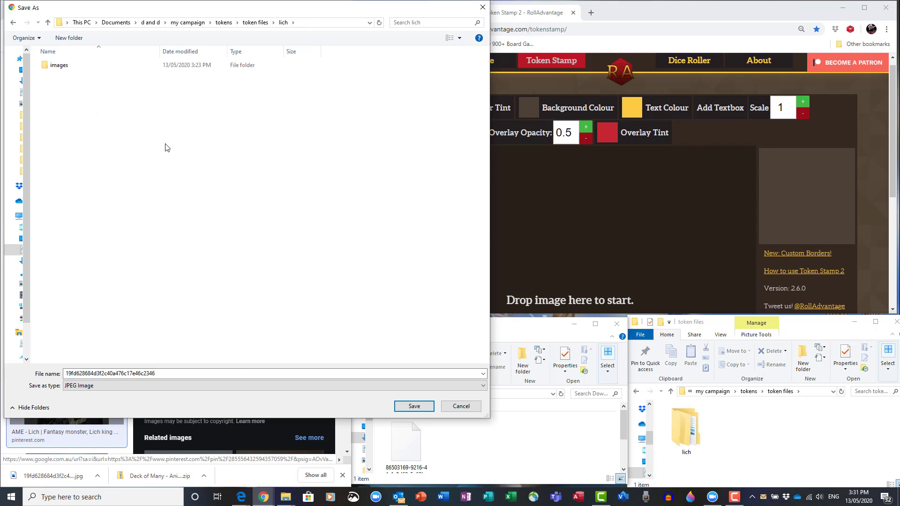
double_click(53, 67)
click(408, 406)
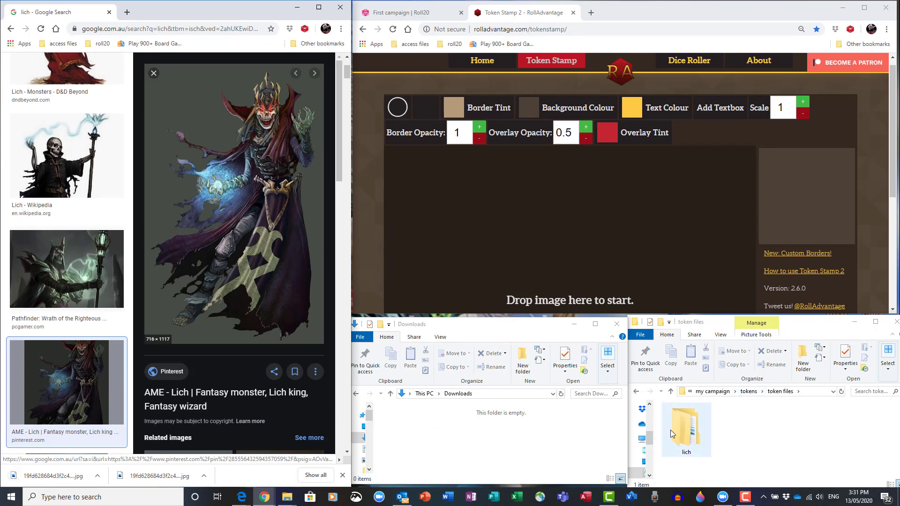
Step: Open the lich › images folder in the token files explorer window
double_click(687, 426)
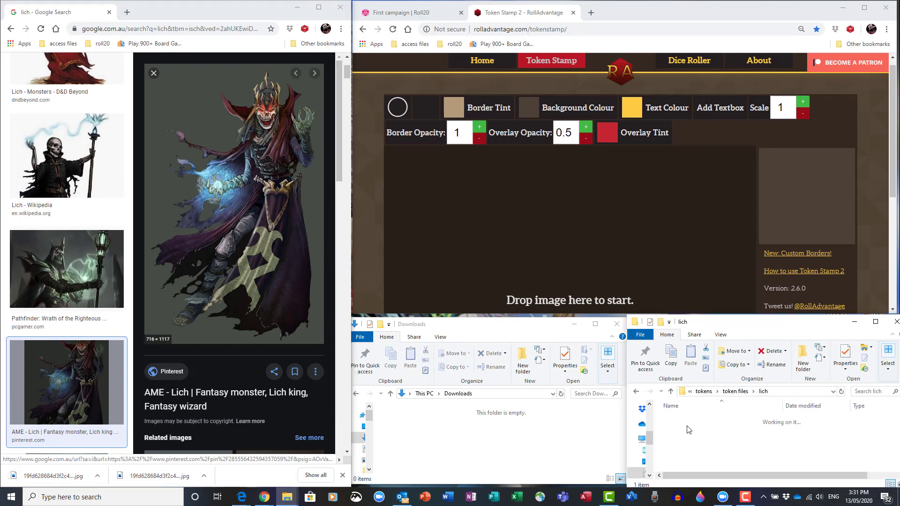
double_click(680, 420)
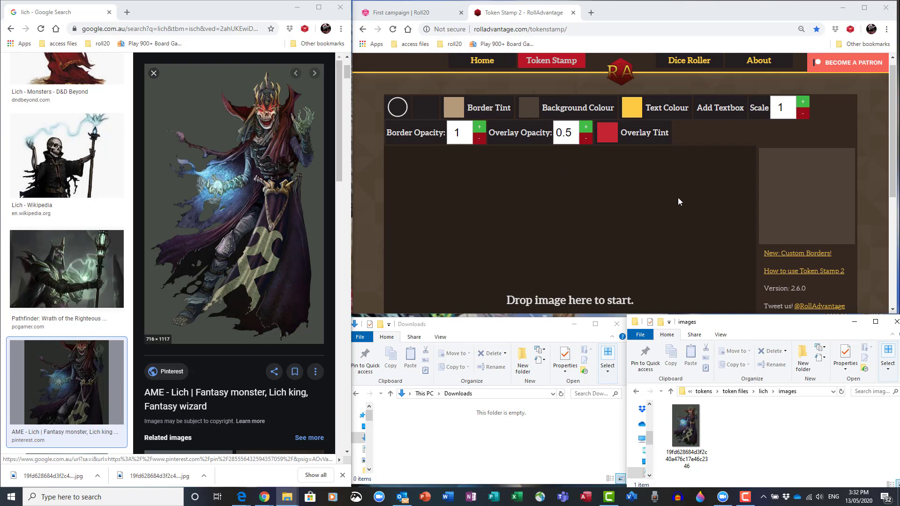
Step: Choose the thick circular border in Token Stamp
mouse_move(895, 145)
mouse_down()
mouse_move(895, 166)
mouse_move(894, 151)
mouse_up()
click(398, 97)
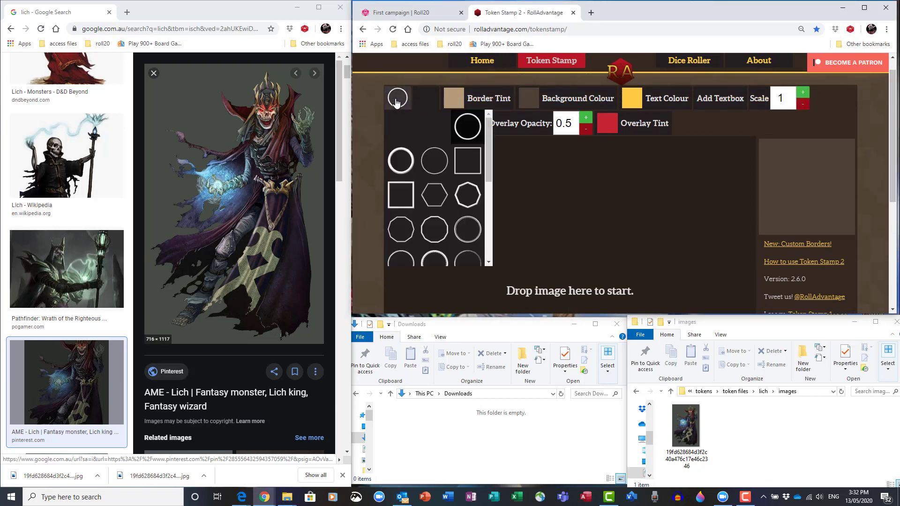
mouse_move(486, 153)
mouse_down()
mouse_move(486, 178)
mouse_move(485, 145)
mouse_up()
click(467, 133)
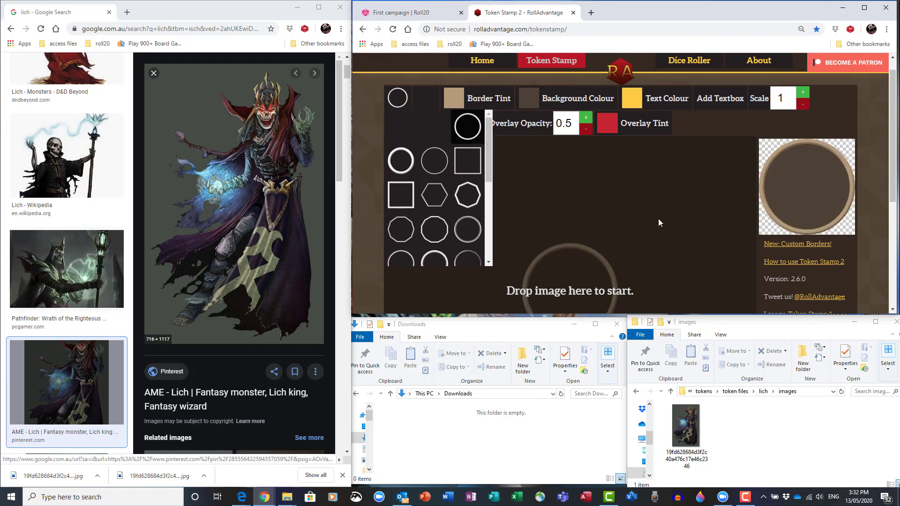
Step: Set the token background colour to white
scroll(891, 164, down, 1)
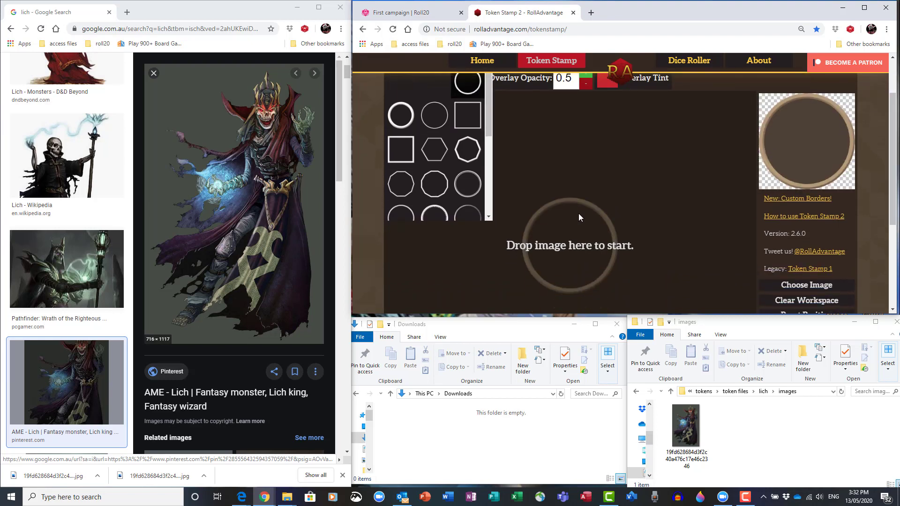
scroll(893, 187, up, 2)
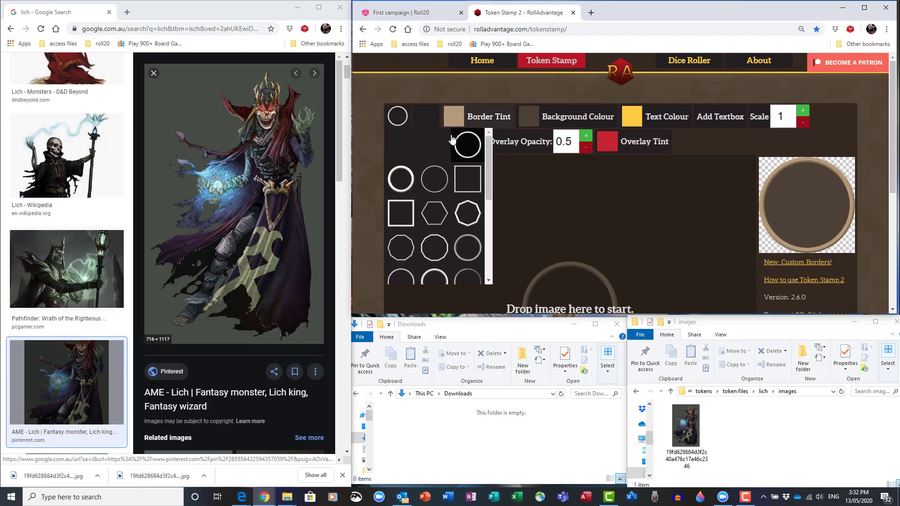
click(533, 118)
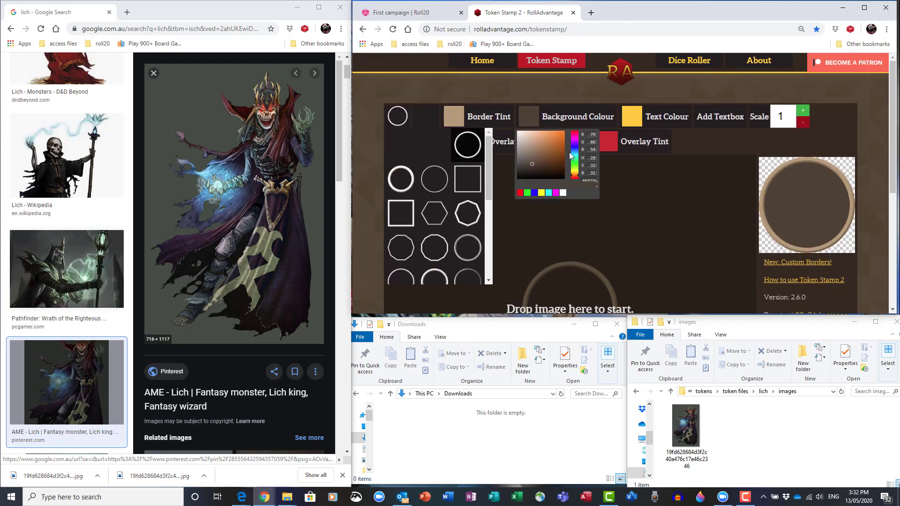
click(563, 192)
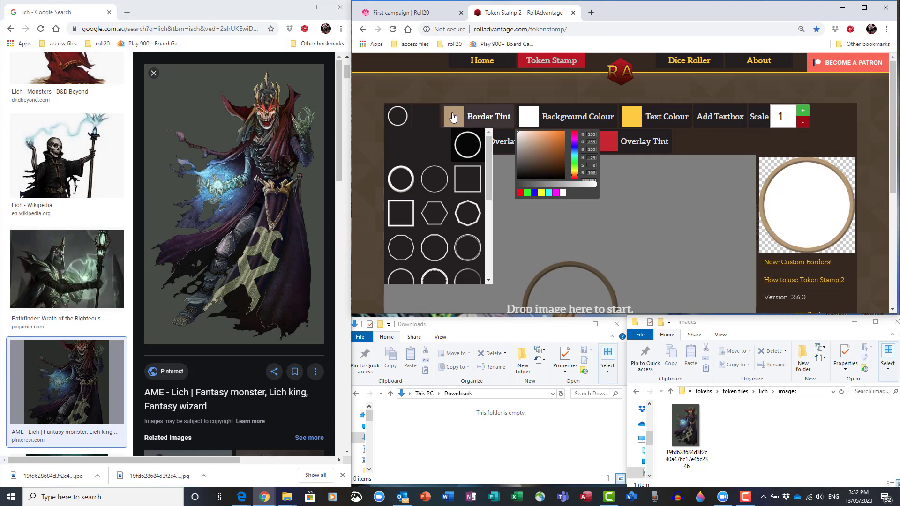
click(478, 116)
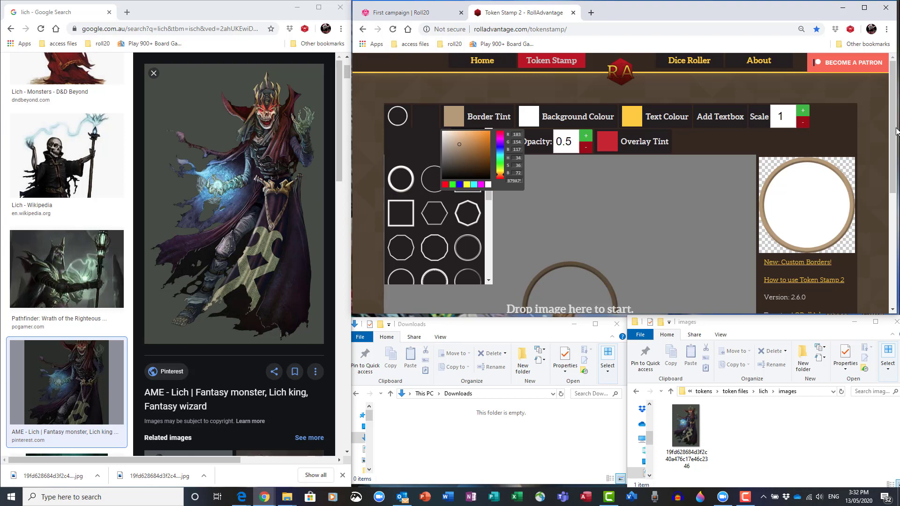
drag(897, 131, 891, 165)
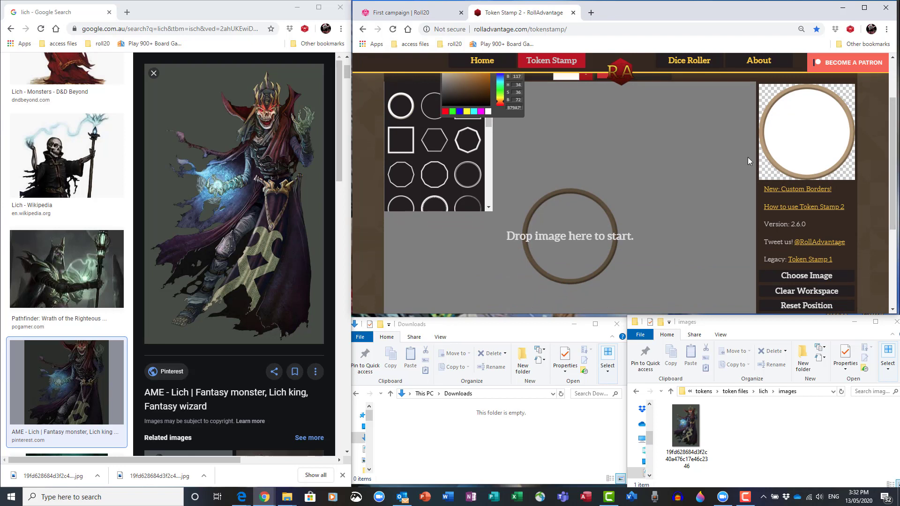
Step: Drop the saved lich image onto the Token Stamp workspace and move it into the border
drag(686, 426, 586, 258)
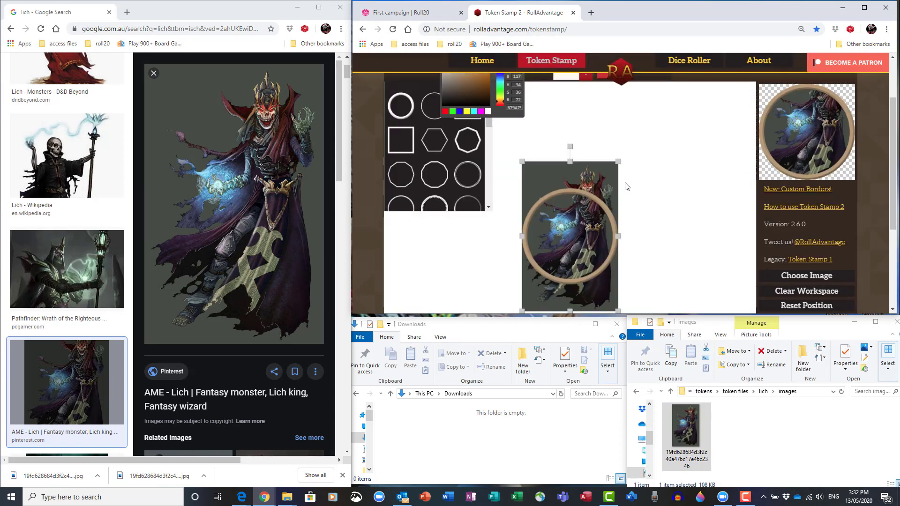
drag(605, 182, 594, 210)
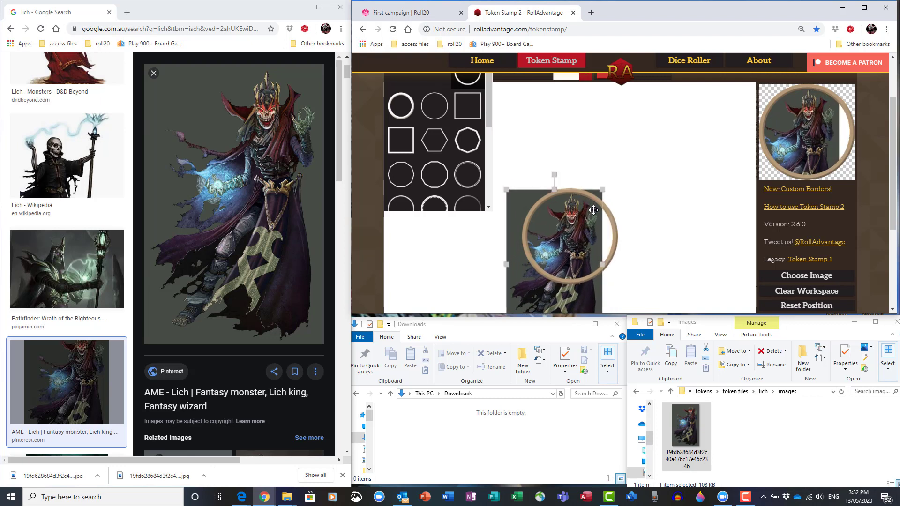
Step: Scale down the lich image and centre the figure inside the circular border
scroll(610, 175, down, 1)
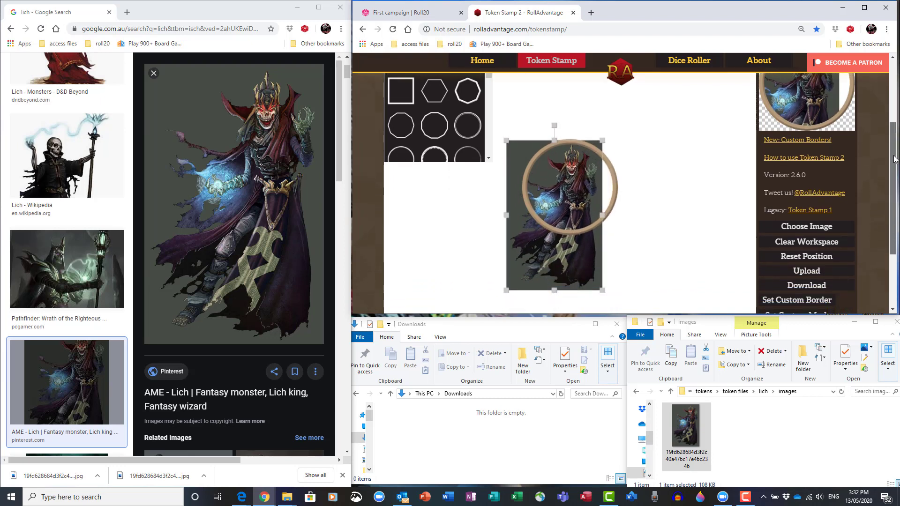
mouse_move(602, 141)
mouse_down()
mouse_move(562, 193)
mouse_move(601, 148)
mouse_up()
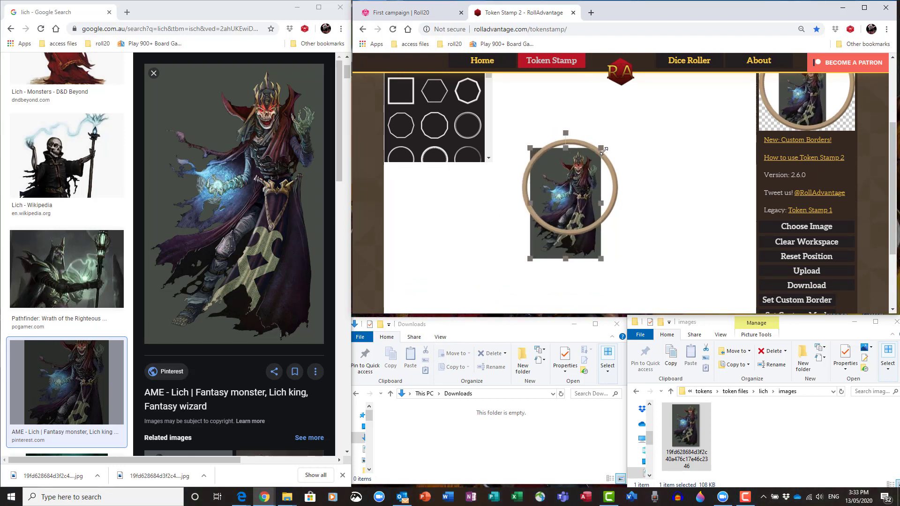
drag(573, 177, 576, 168)
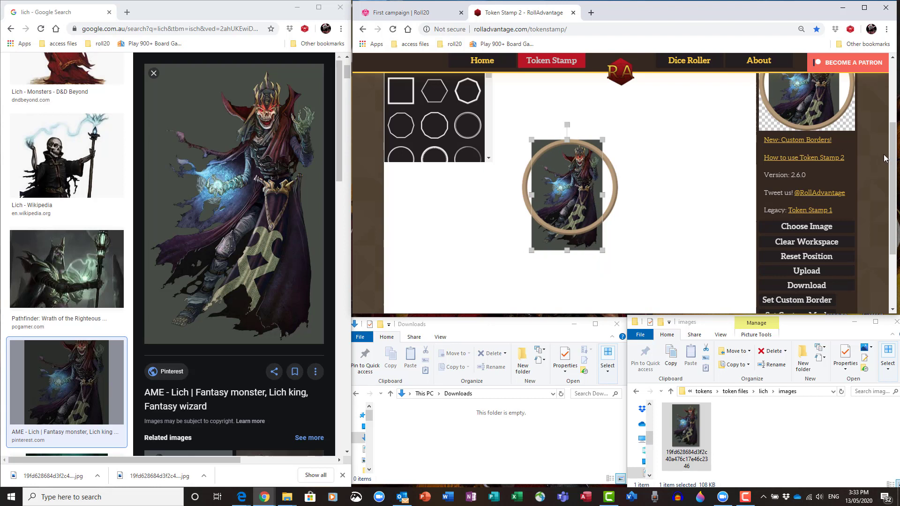
scroll(891, 159, up, 1)
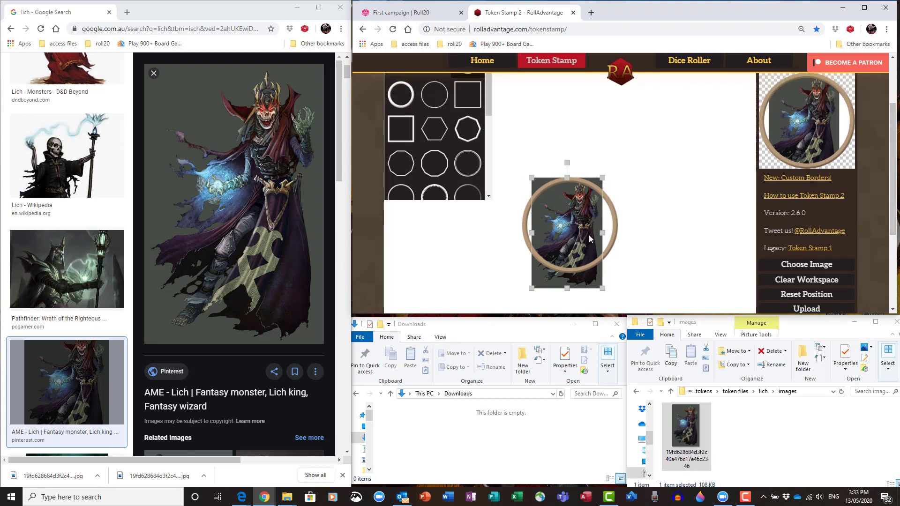
drag(582, 225, 575, 223)
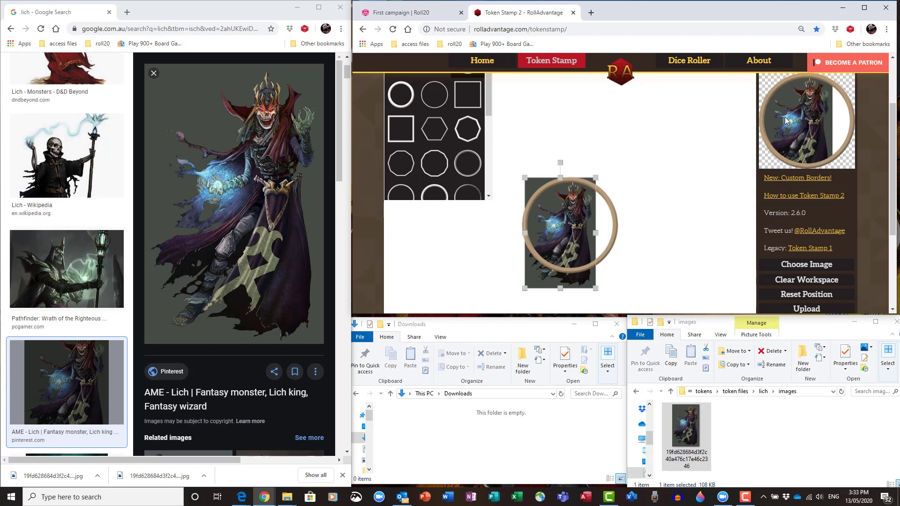
Step: Change the background colour to a dark brown
drag(894, 123, 897, 100)
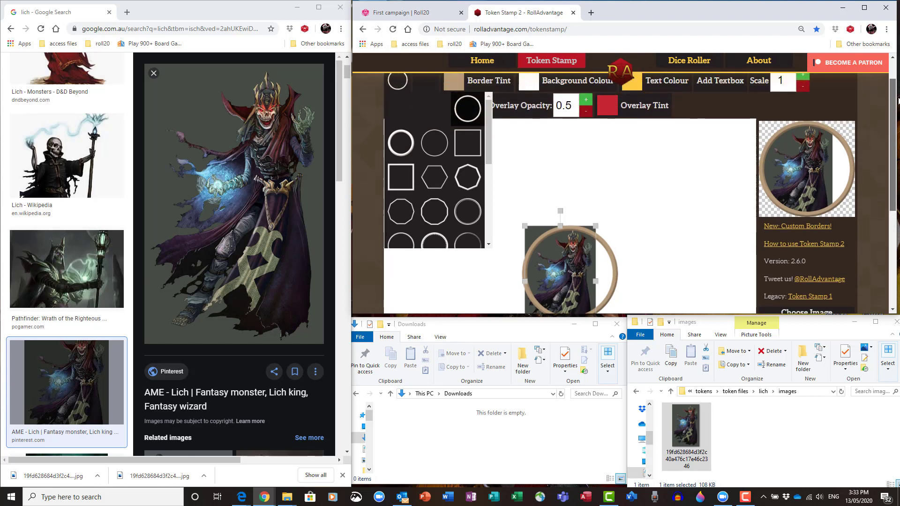
click(556, 83)
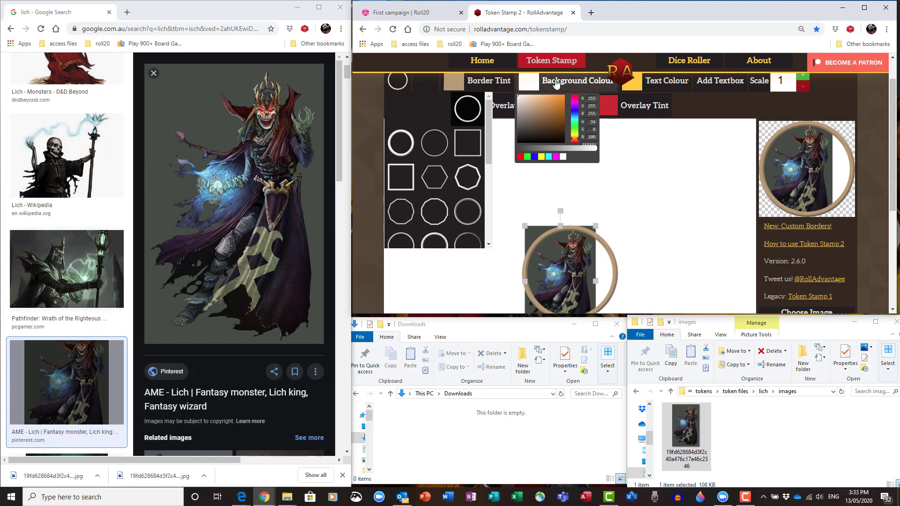
mouse_move(557, 105)
mouse_down()
mouse_move(539, 112)
mouse_move(530, 136)
mouse_move(528, 124)
mouse_up()
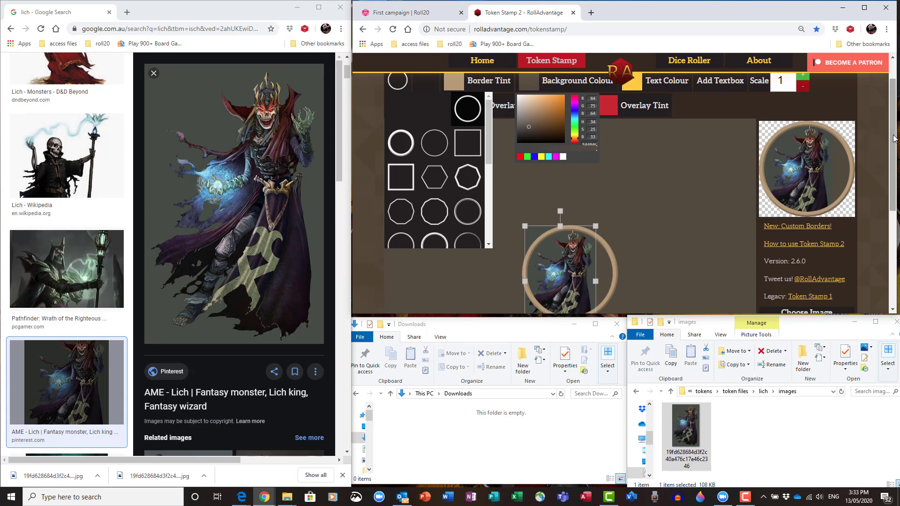
Step: Download the finished lich token
drag(890, 140, 892, 144)
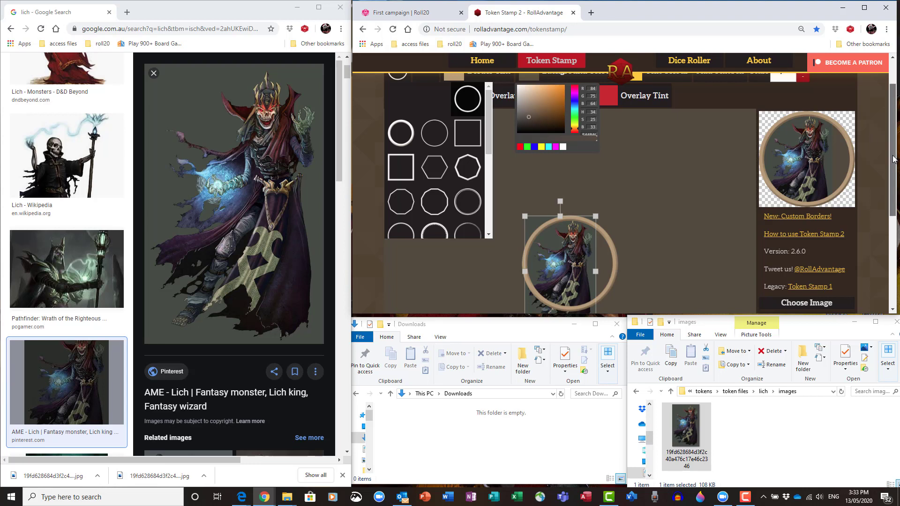
drag(894, 159, 895, 209)
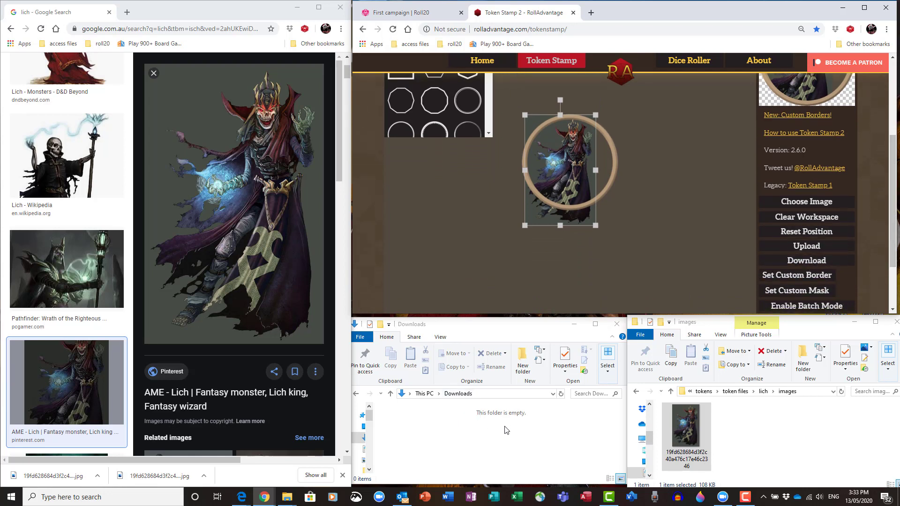
click(818, 263)
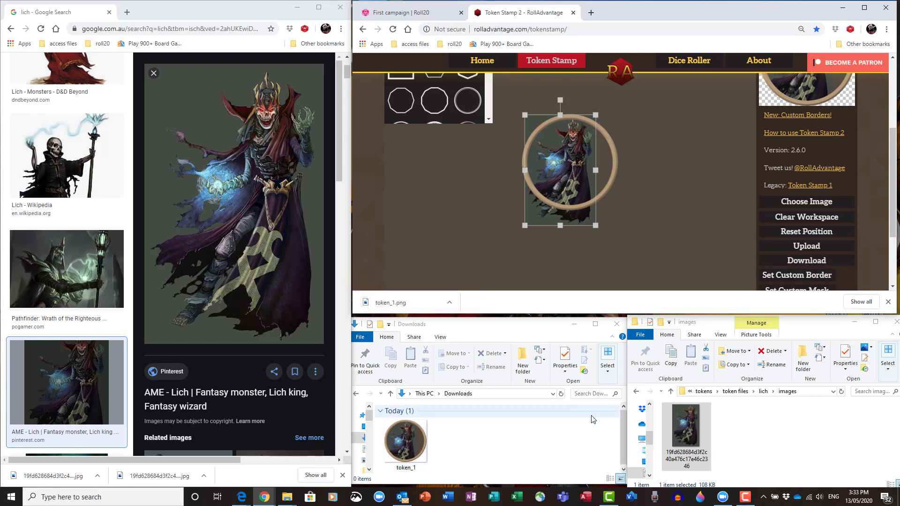
Step: Rename the downloaded token file as lich 1
click(623, 421)
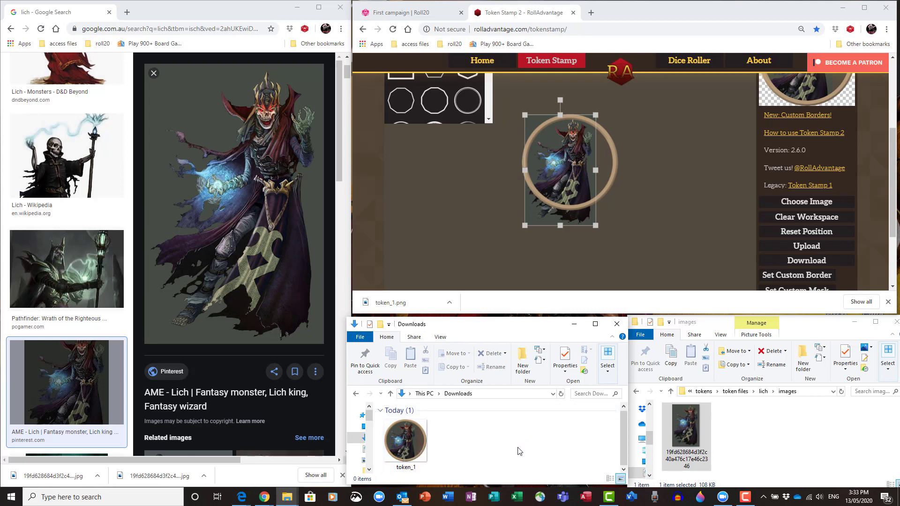
click(406, 470)
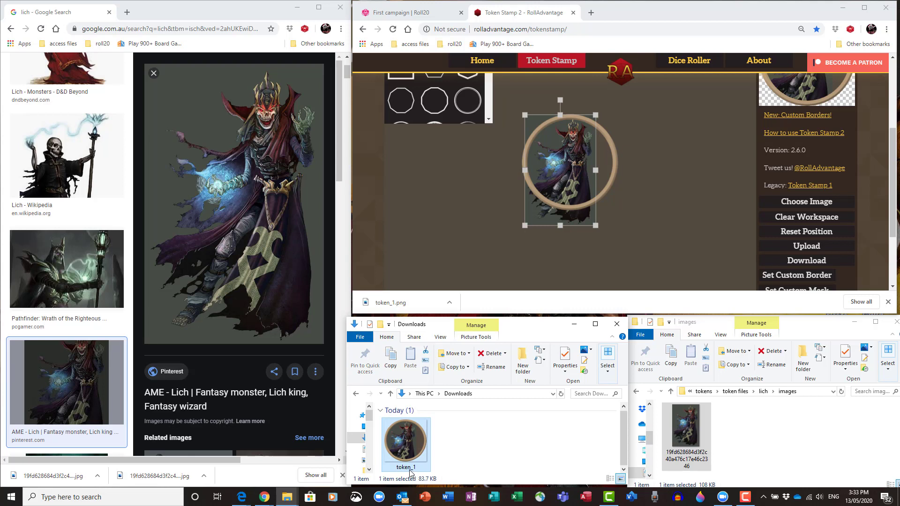
click(411, 469)
text(ch 1)
click(458, 460)
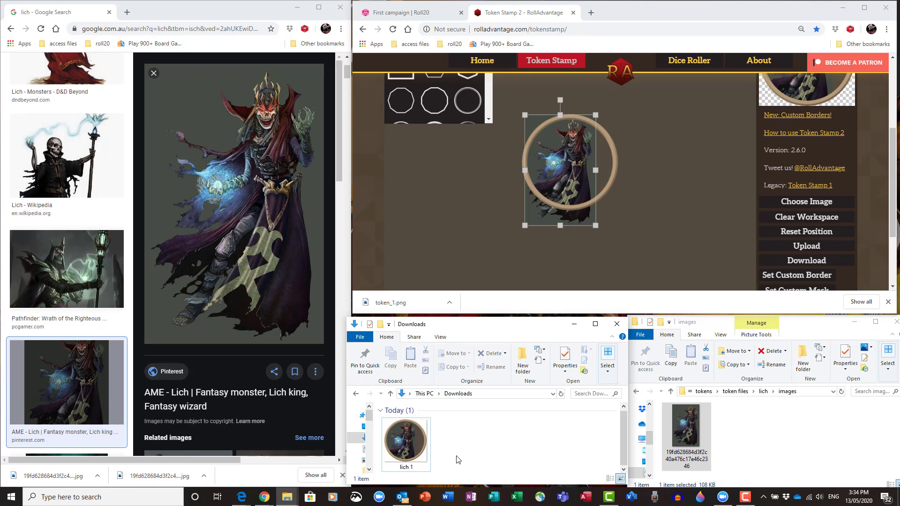
Step: Switch to the Roll20 campaign tab and open My Library in the art library
click(426, 15)
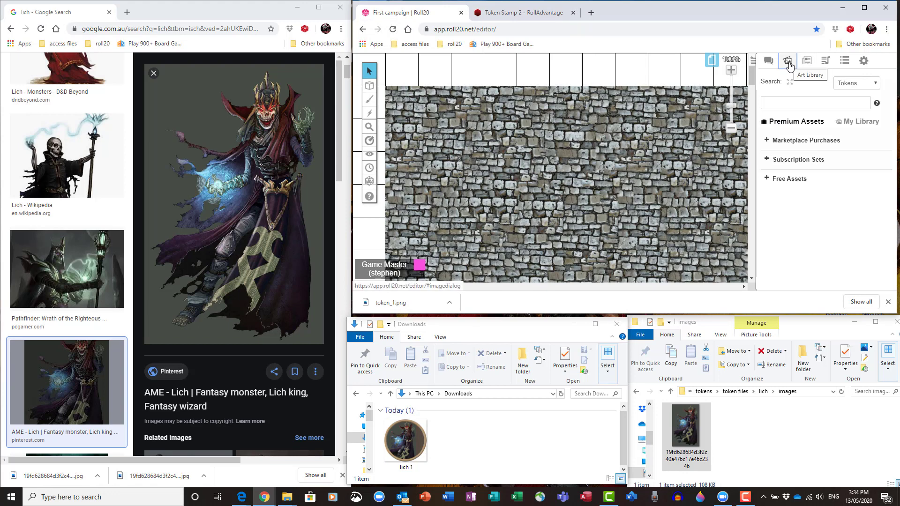
click(855, 123)
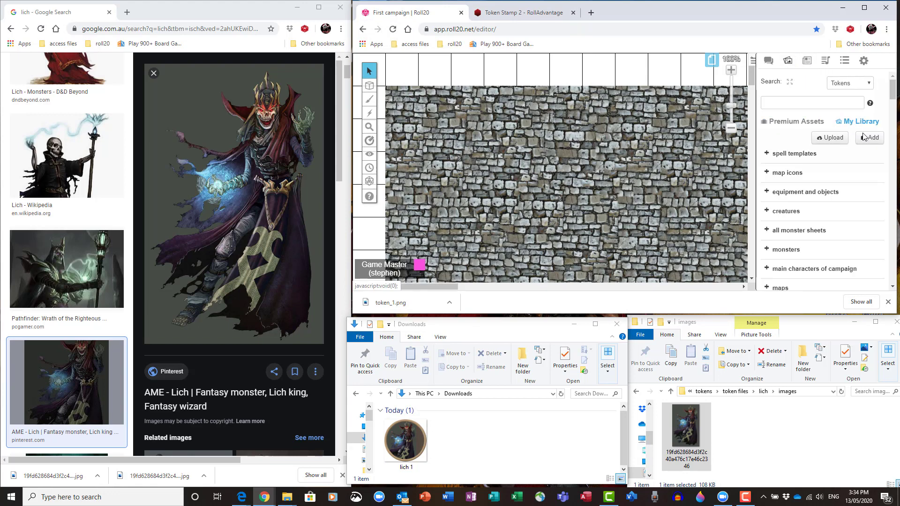
Step: Upload the downloaded lich 1 token file into the campaign's art library
click(834, 139)
drag(406, 441, 589, 178)
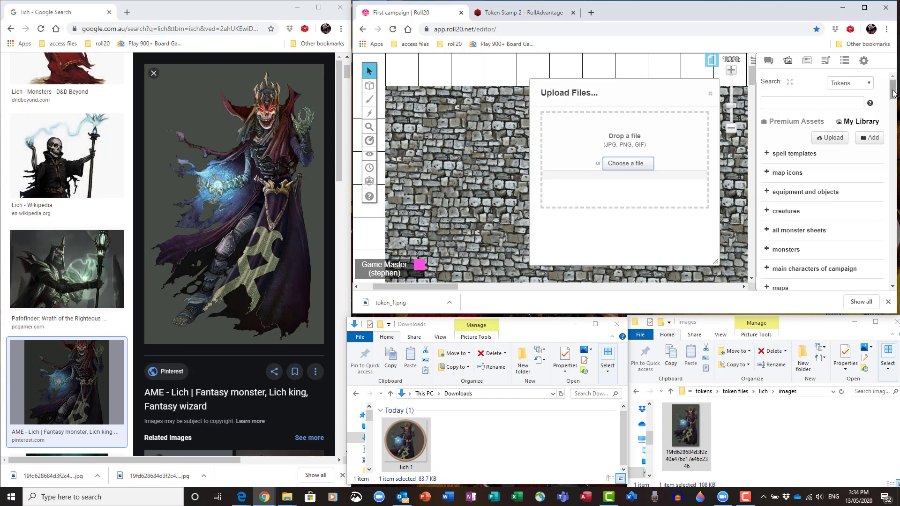
drag(893, 99, 894, 116)
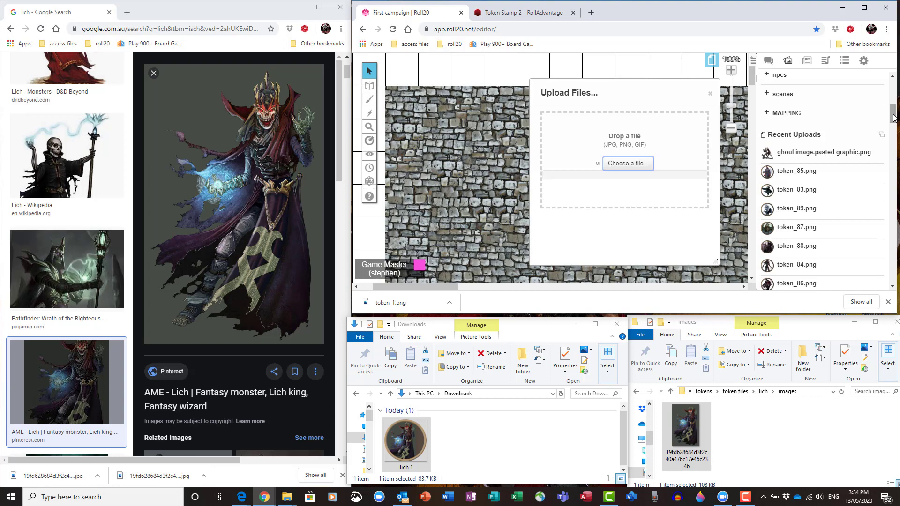
scroll(894, 118, down, 2)
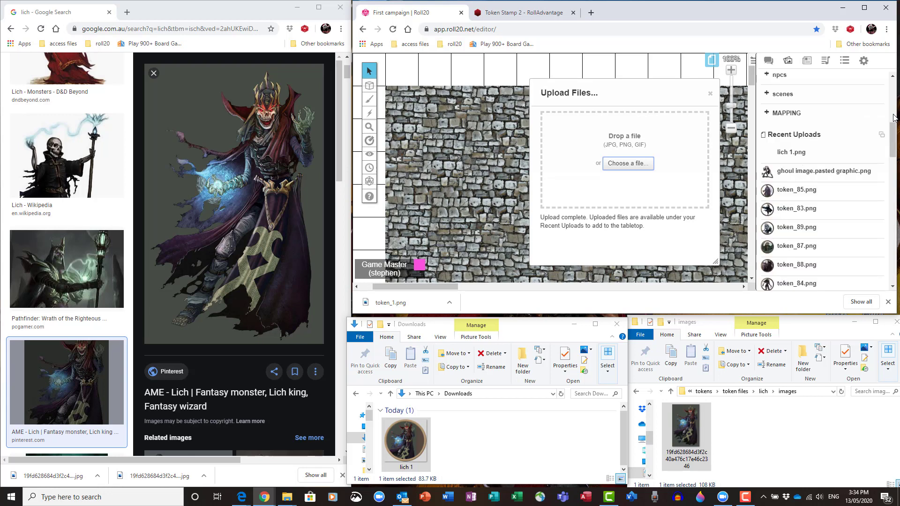
Step: Close the upload dialog and place the uploaded lich 1 token onto the map
drag(771, 151, 677, 129)
click(710, 96)
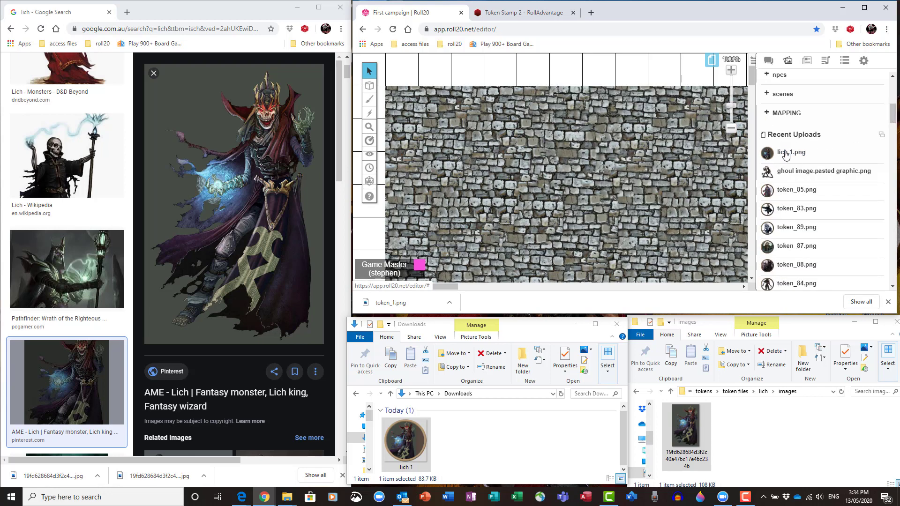
drag(772, 151, 507, 145)
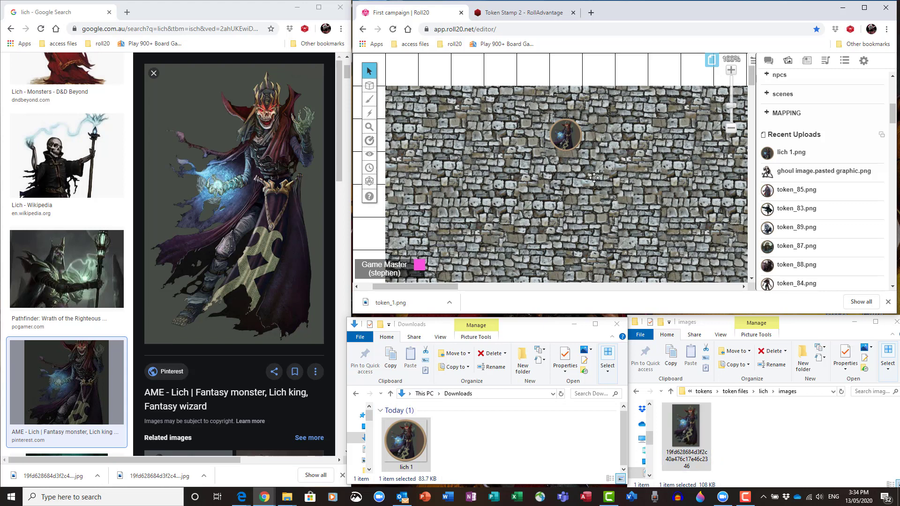
click(529, 13)
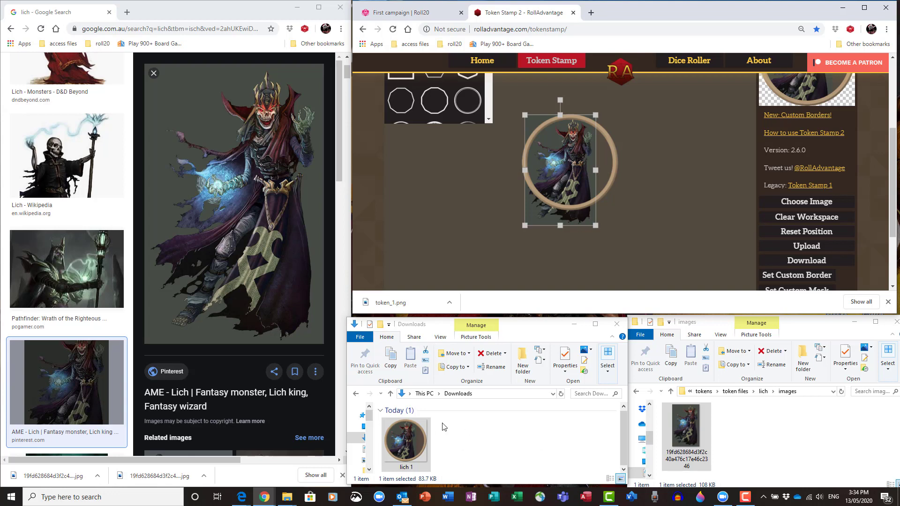
click(415, 14)
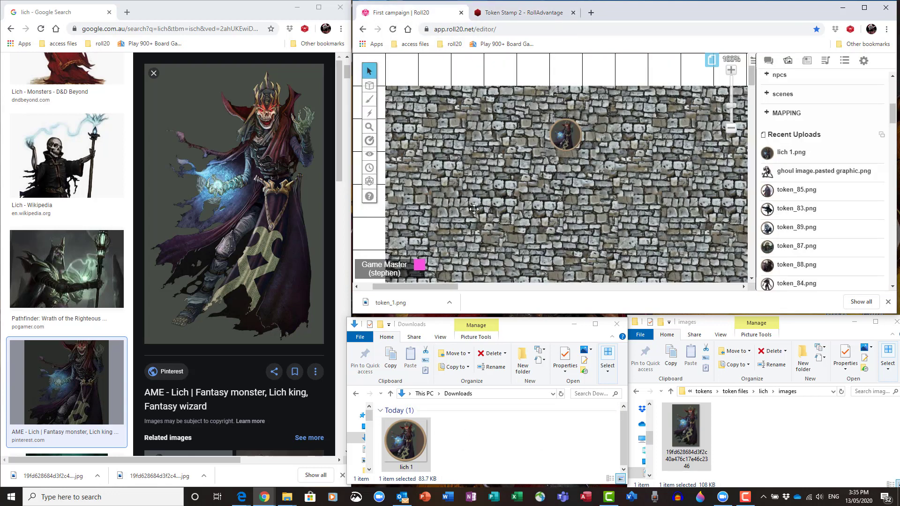